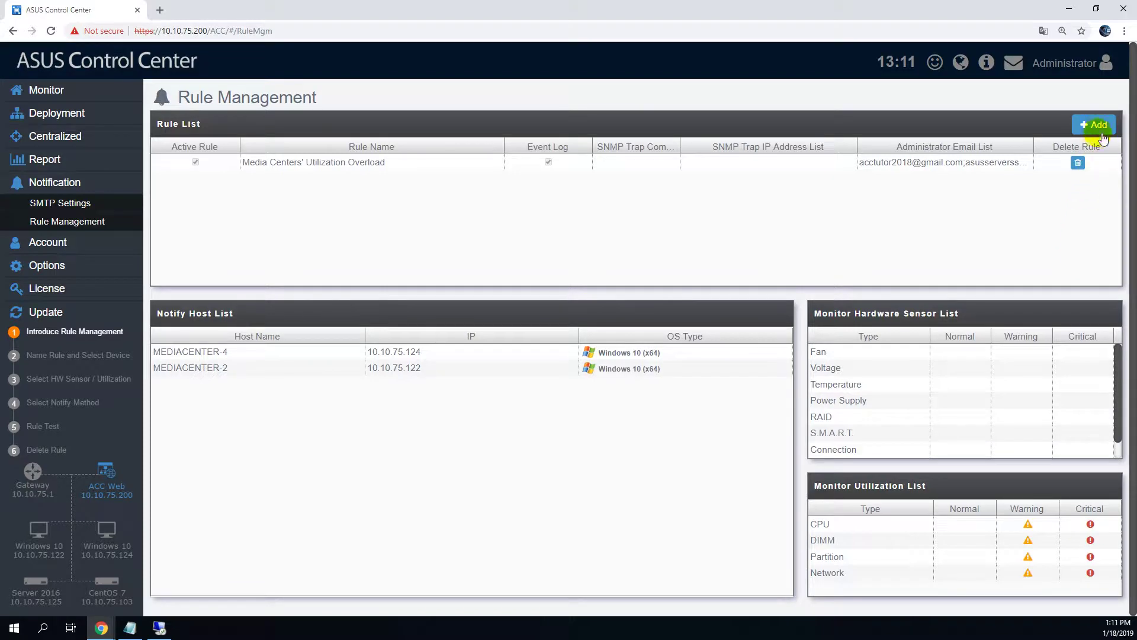
- Start a new notification rule and name it ELASTICSERVER CPU BUSY
{"action": "left_click", "coordinate": [1100, 123]}
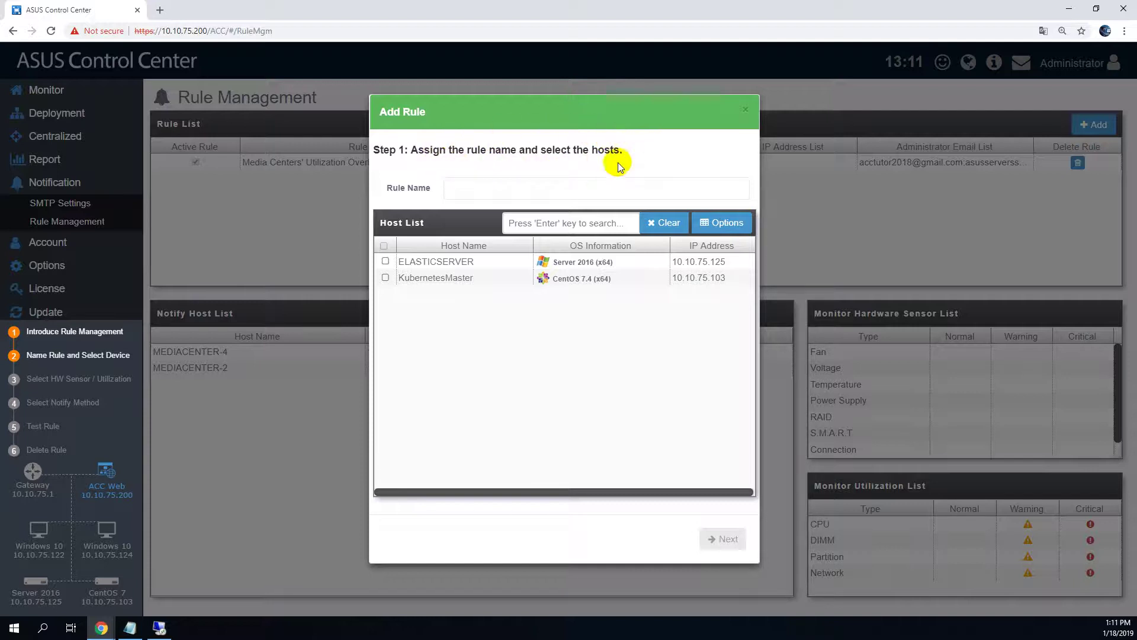
{"action": "left_click", "coordinate": [610, 192]}
{"action": "type", "text": "ELASTICSERVER CPU BUSY"}
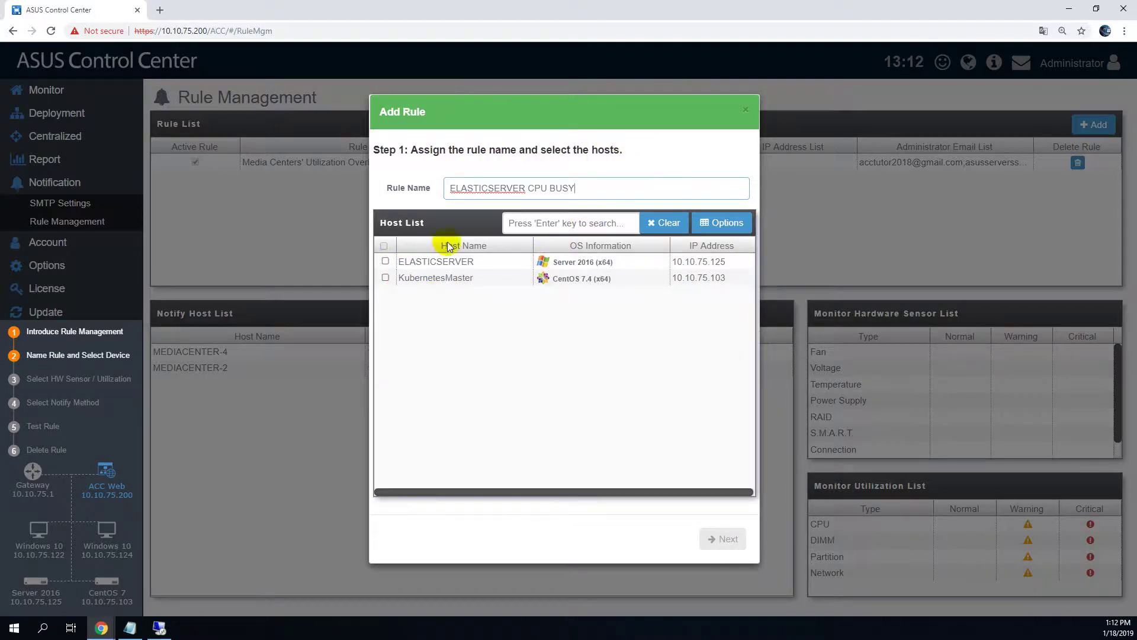
- Open the host list's column options and show the Client Type field in the table
{"action": "left_click", "coordinate": [736, 222]}
{"action": "left_click_drag", "start_coordinate": [746, 260], "coordinate": [746, 262]}
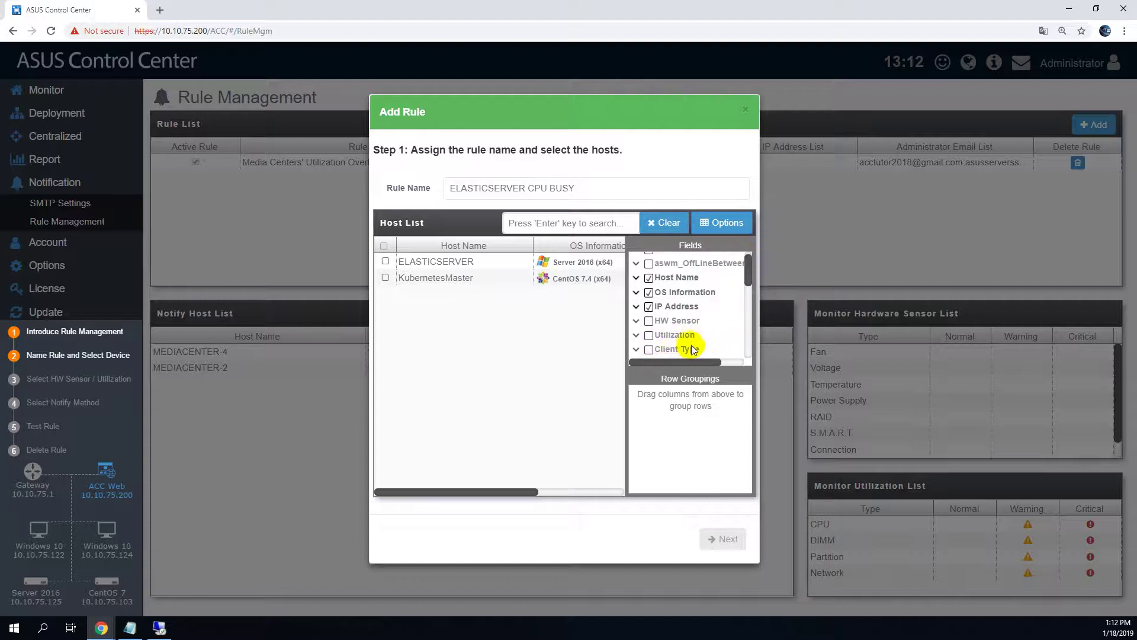
{"action": "left_click", "coordinate": [650, 350]}
{"action": "left_click_drag", "start_coordinate": [494, 493], "coordinate": [604, 494]}
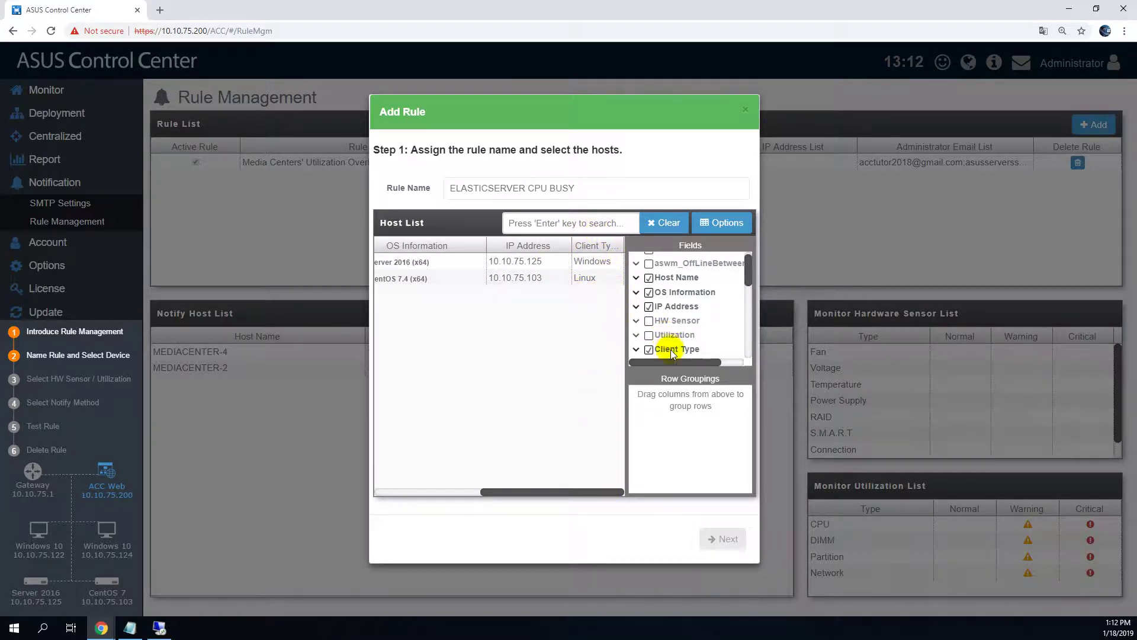
- Group the host list rows by Client Type and expand the Windows and Linux groups
{"action": "left_click_drag", "start_coordinate": [671, 350], "coordinate": [700, 417]}
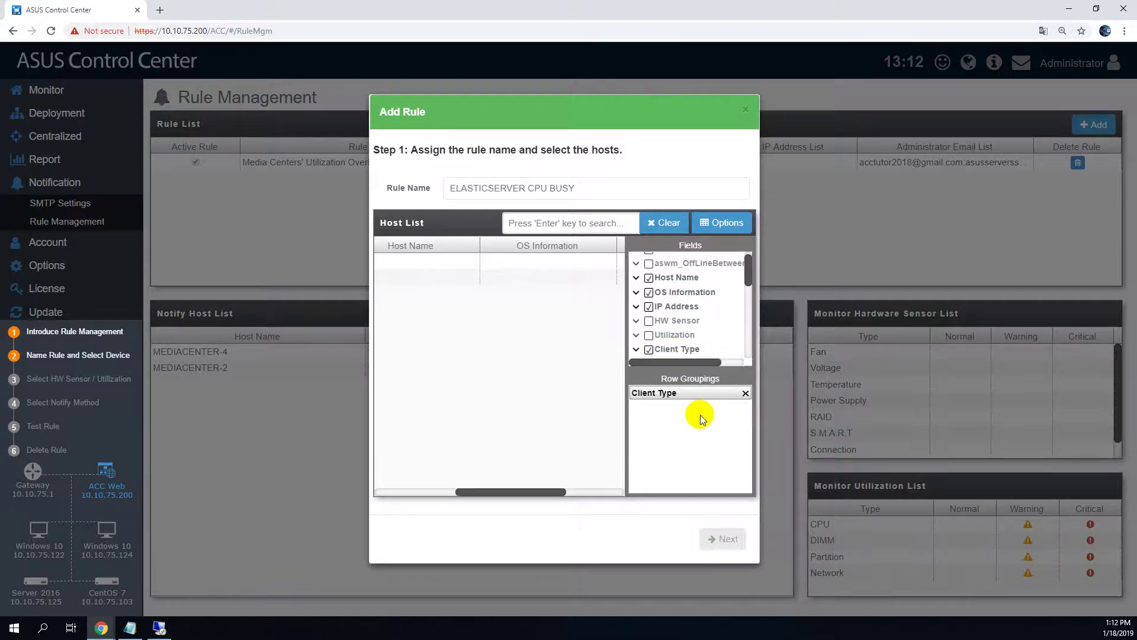
{"action": "left_click_drag", "start_coordinate": [556, 492], "coordinate": [448, 496]}
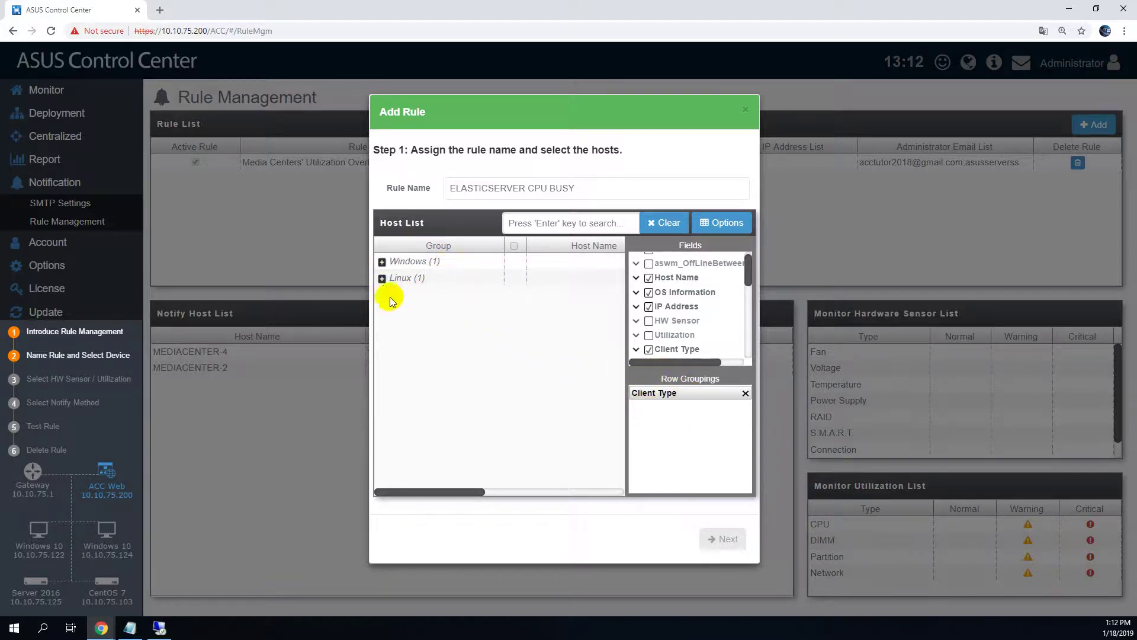
{"action": "left_click", "coordinate": [383, 263]}
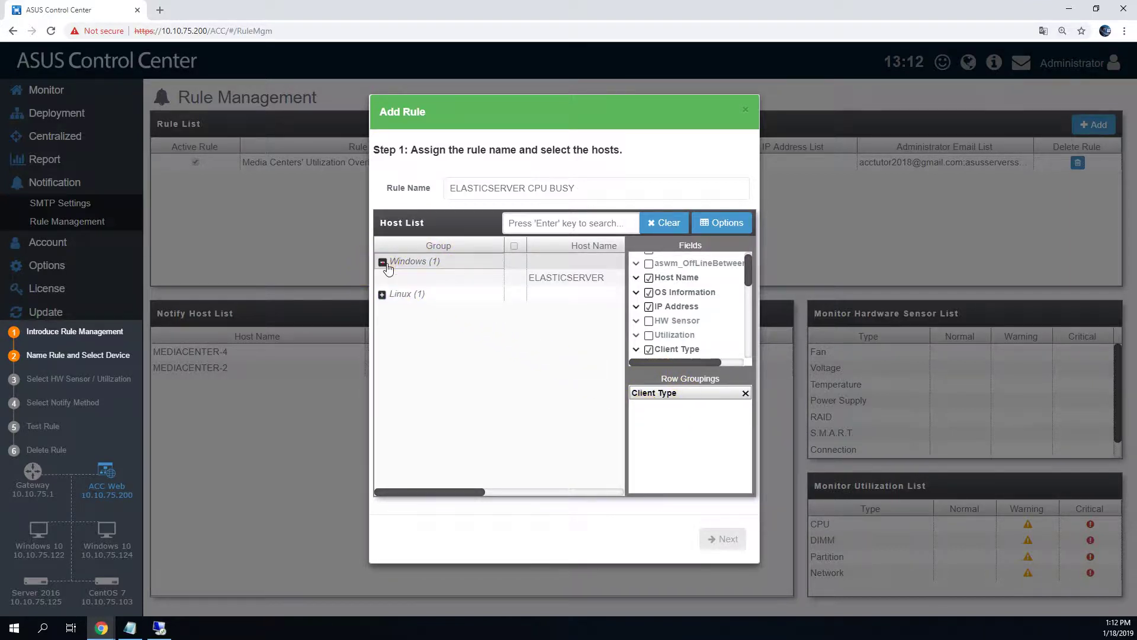
{"action": "left_click", "coordinate": [383, 294]}
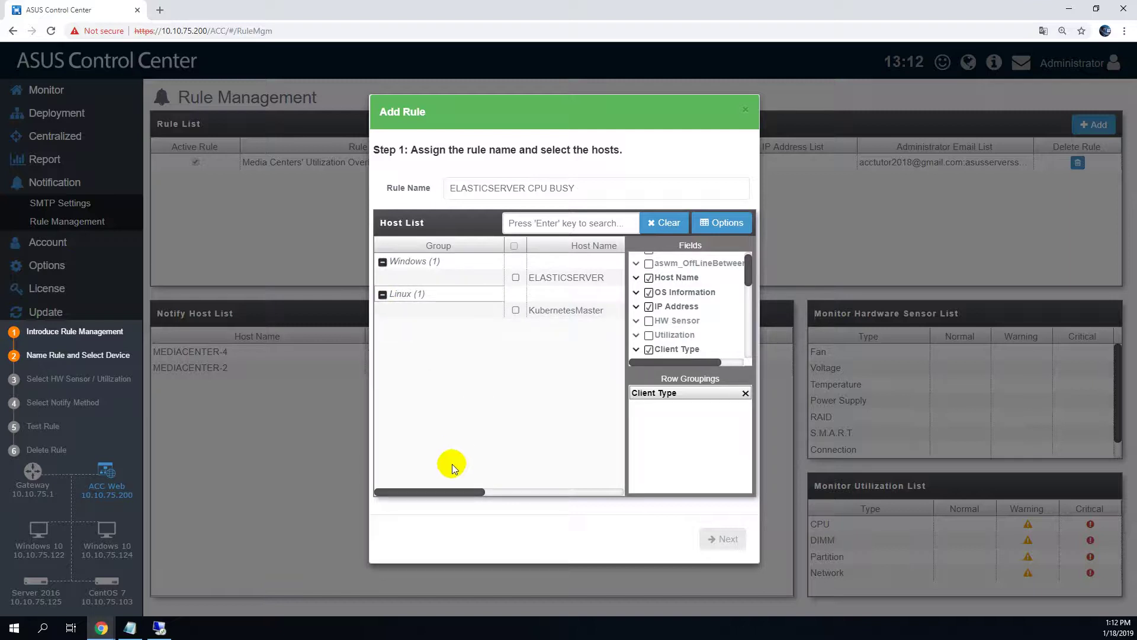
{"action": "left_click_drag", "start_coordinate": [439, 492], "coordinate": [506, 491]}
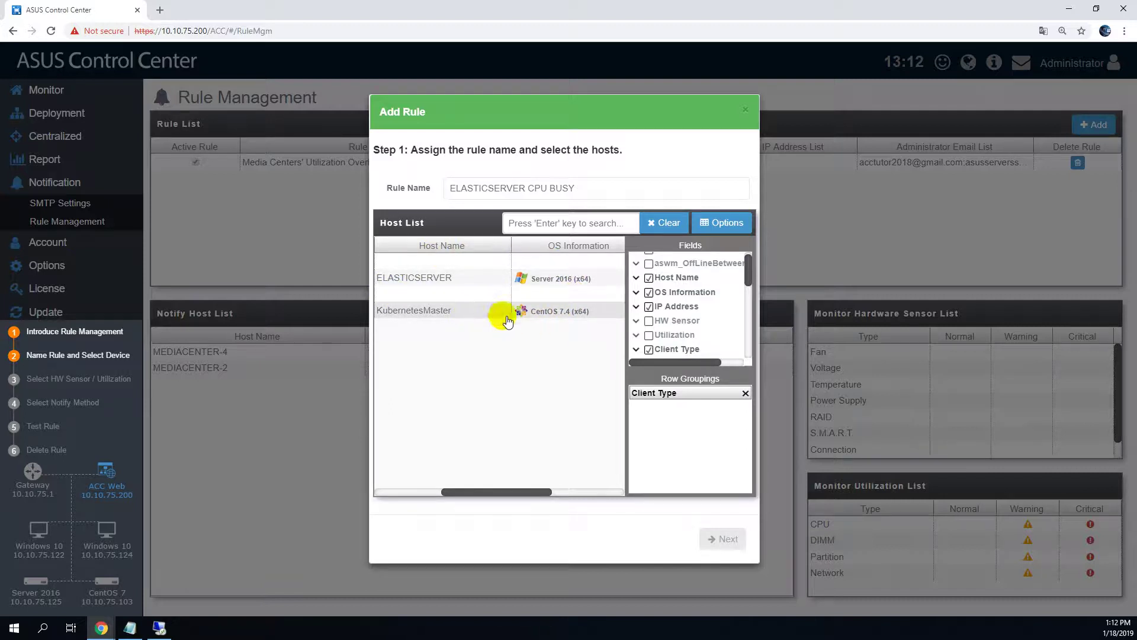
- Remove the Client Type row grouping from the host list
{"action": "left_click", "coordinate": [746, 393]}
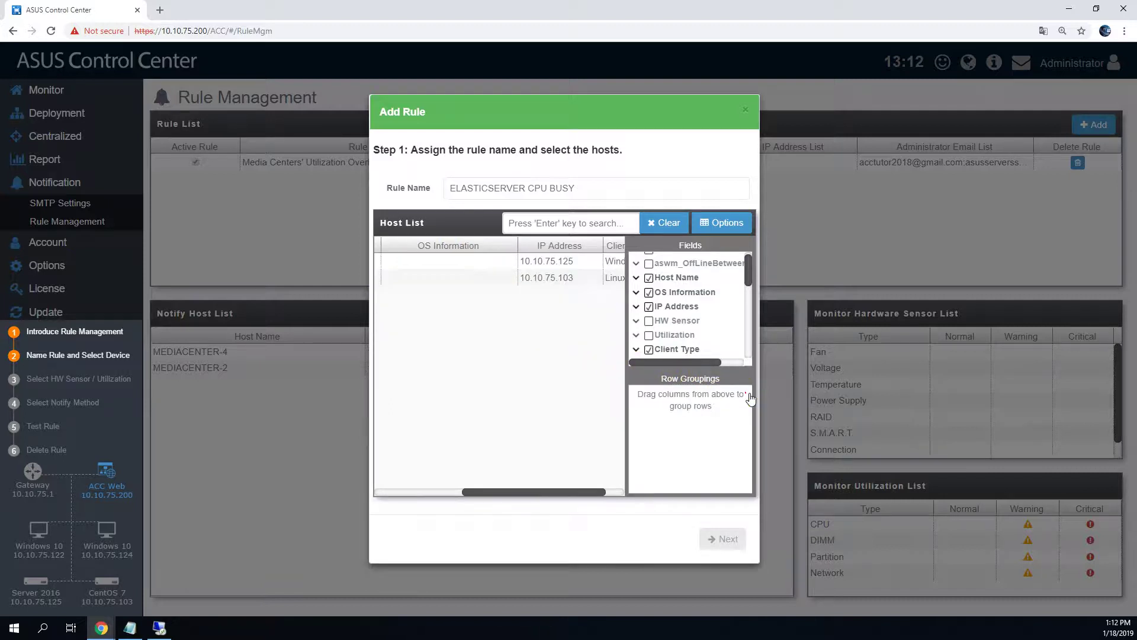
{"action": "left_click_drag", "start_coordinate": [574, 488], "coordinate": [476, 498]}
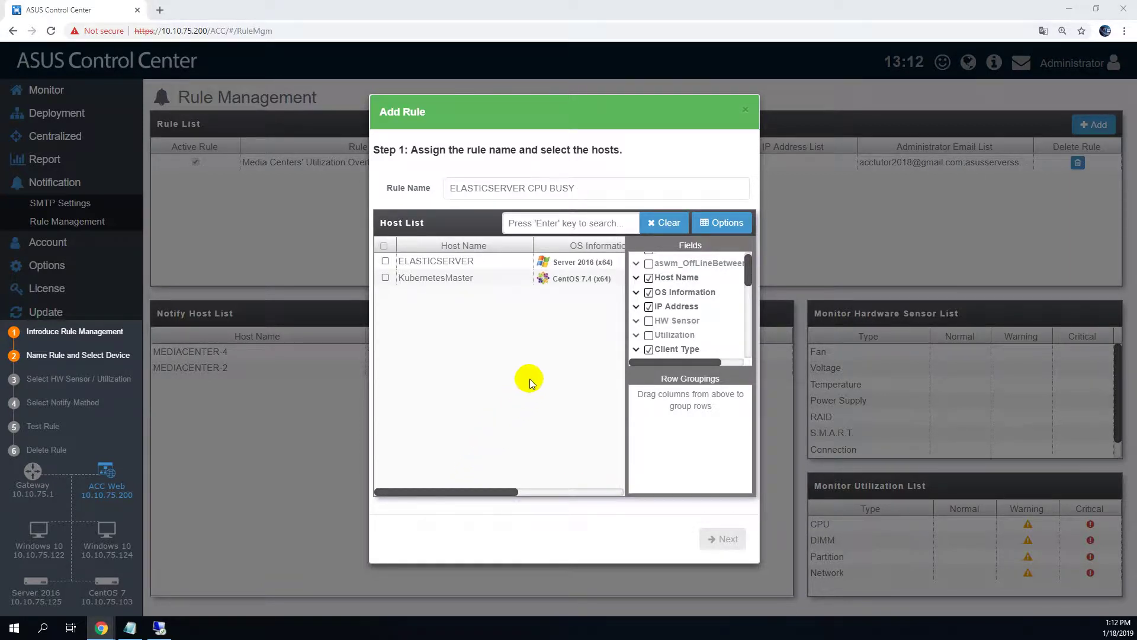
- Filter the host list by ELASTICSERVER, select that host and continue to the sensor and utilization settings
{"action": "left_click", "coordinate": [596, 225]}
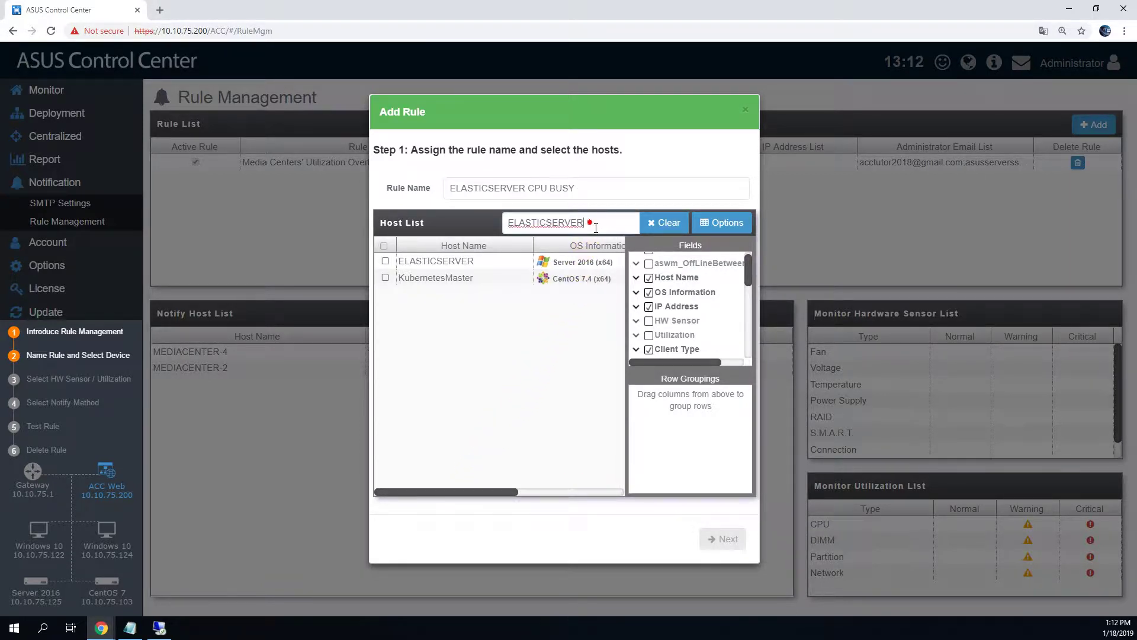
{"action": "double_click", "coordinate": [595, 226]}
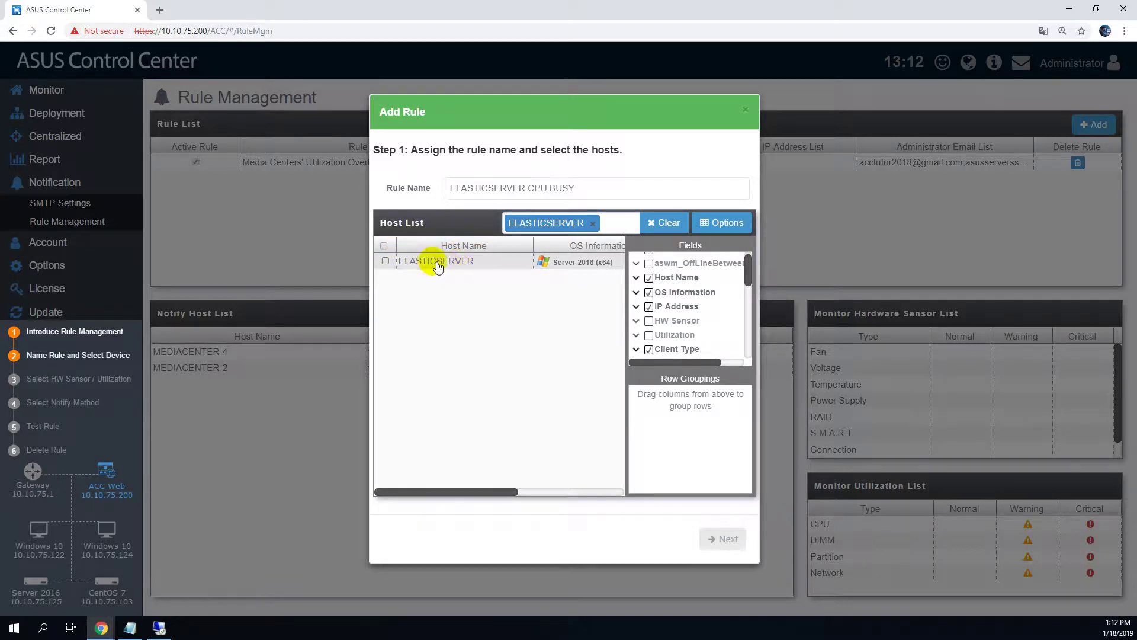
{"action": "left_click", "coordinate": [383, 247]}
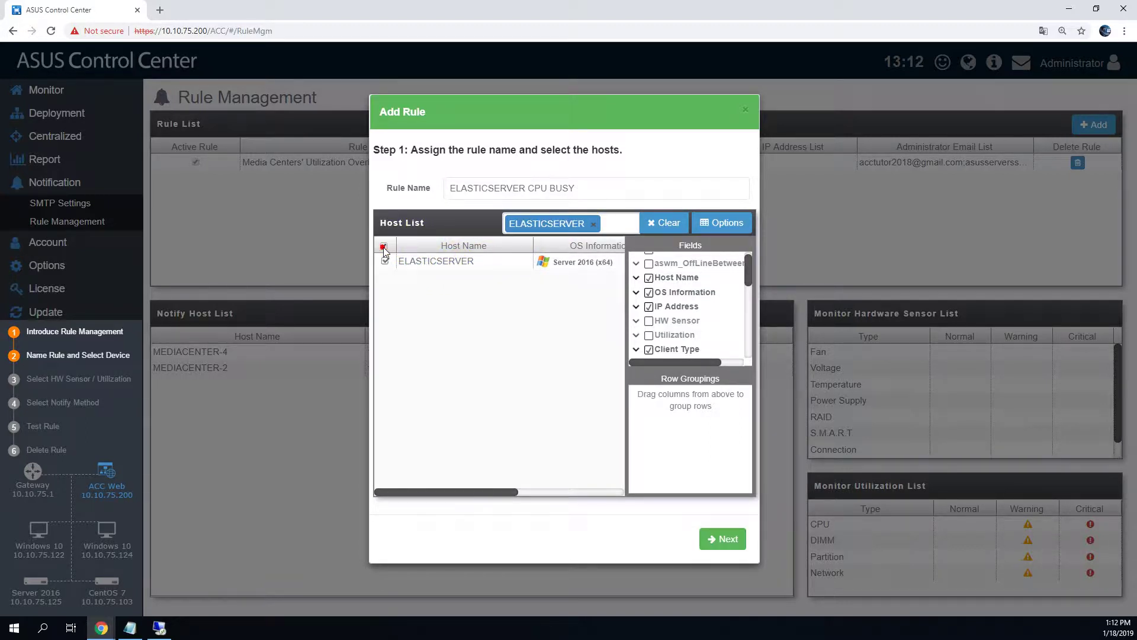
{"action": "left_click", "coordinate": [725, 539]}
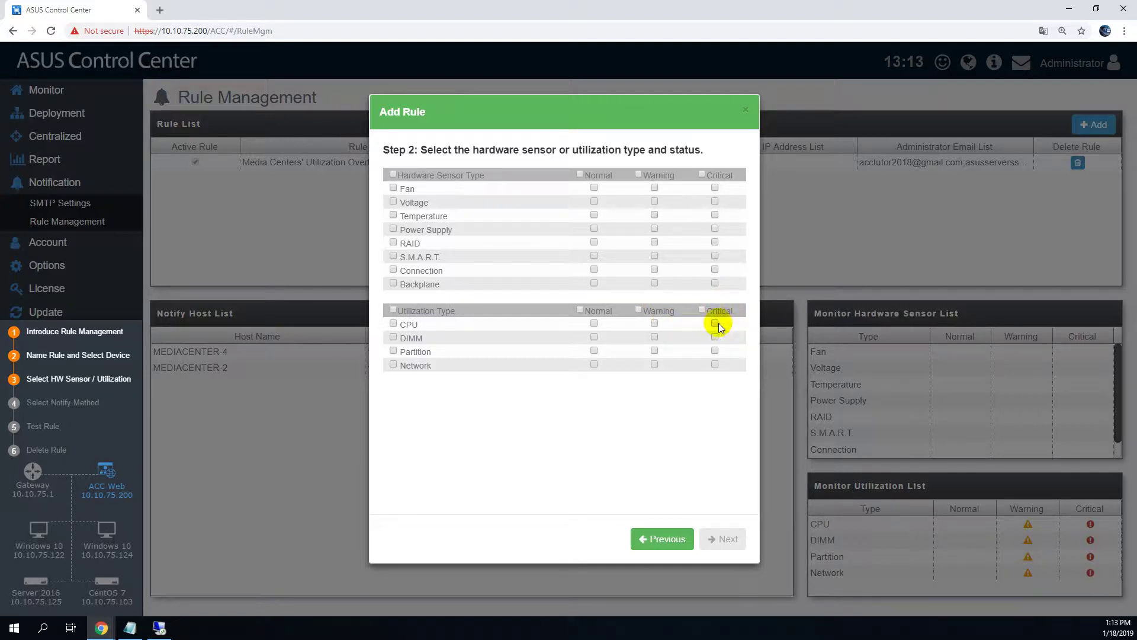
- Have the rule monitor CPU utilization for Warning and Critical status, and proceed to the notification methods
{"action": "left_click", "coordinate": [654, 326]}
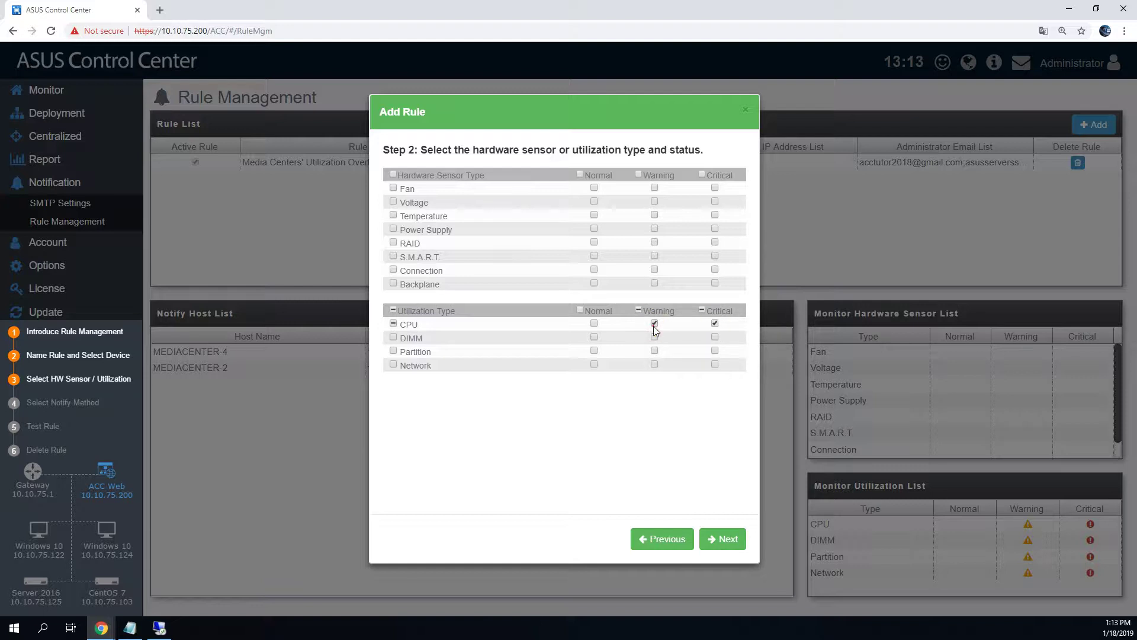
{"action": "left_click", "coordinate": [729, 539]}
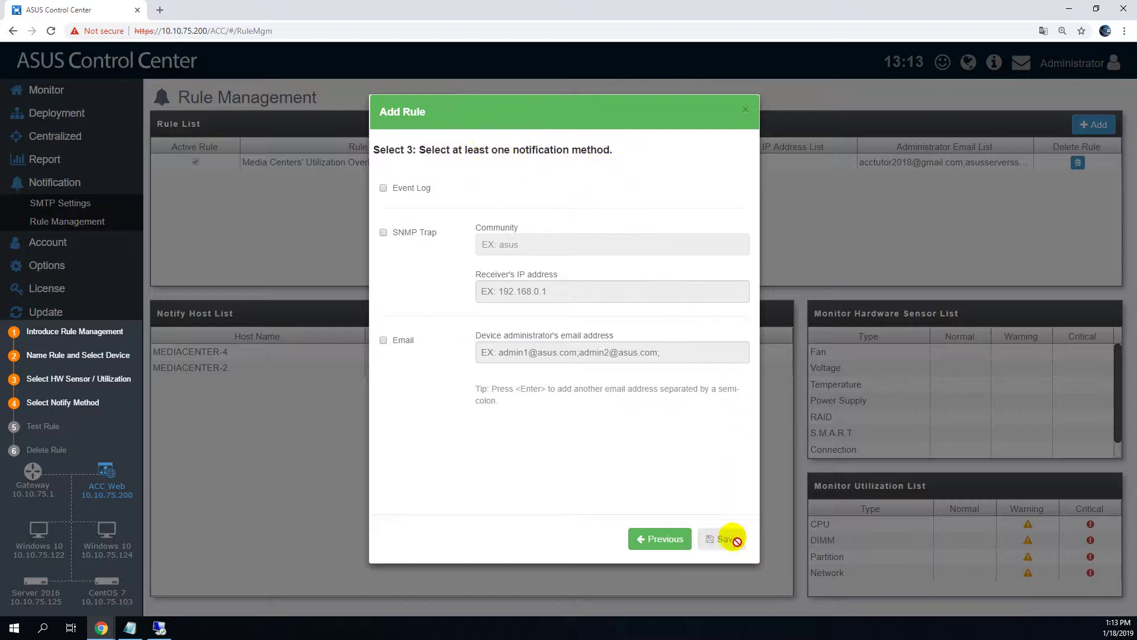
- Enable Event Log and Email notifications and add the device administrator's email address
{"action": "left_click", "coordinate": [411, 190]}
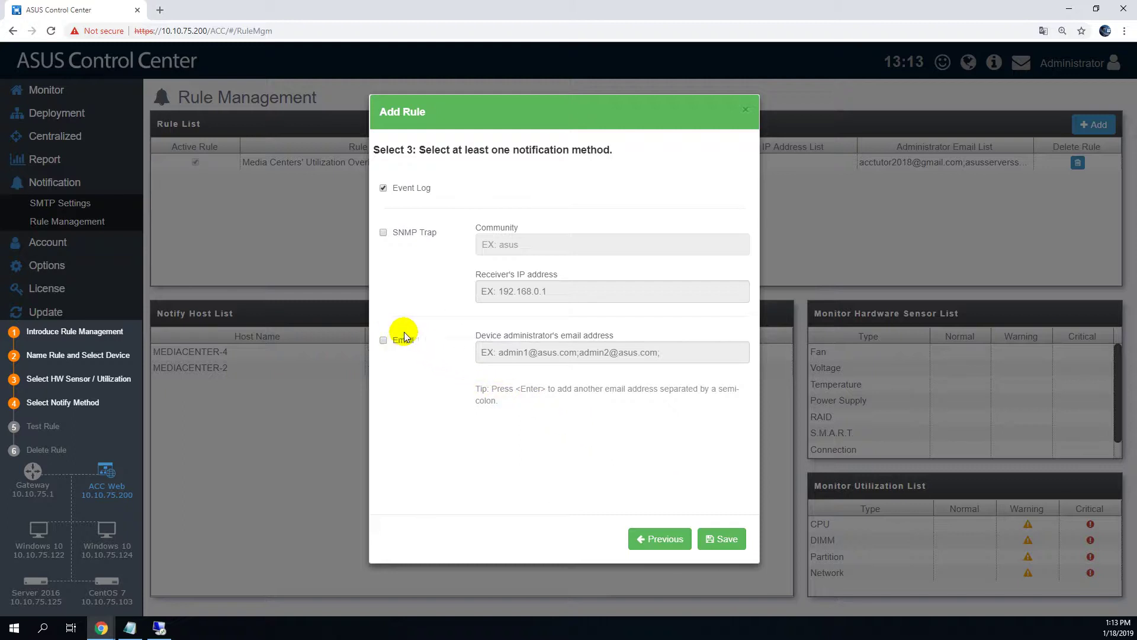
{"action": "left_click", "coordinate": [412, 345]}
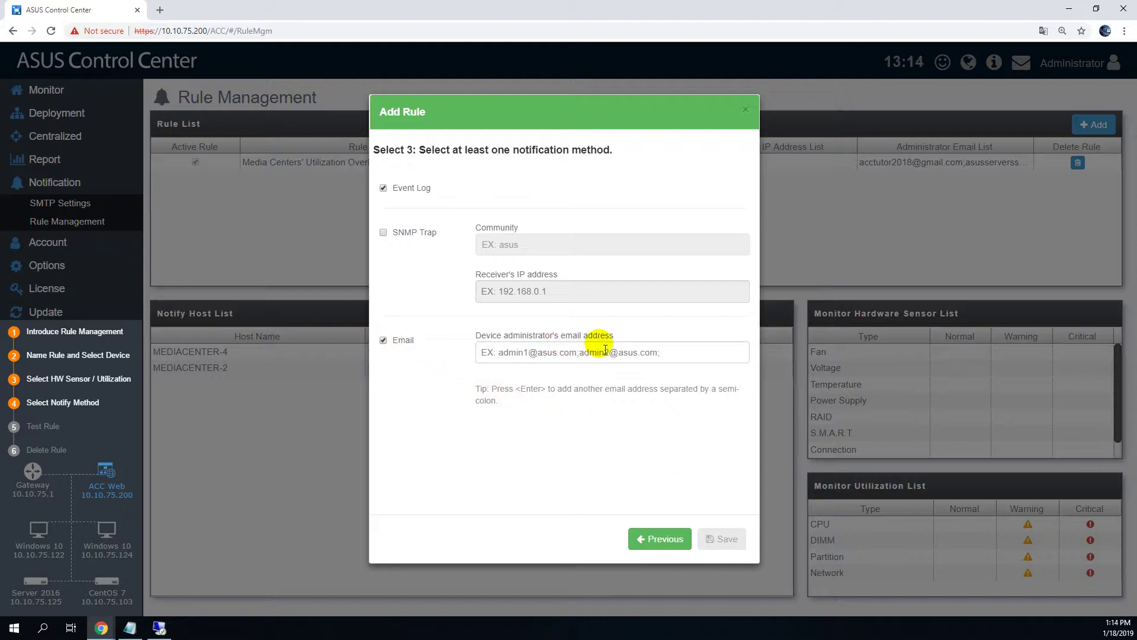
{"action": "left_click", "coordinate": [613, 354]}
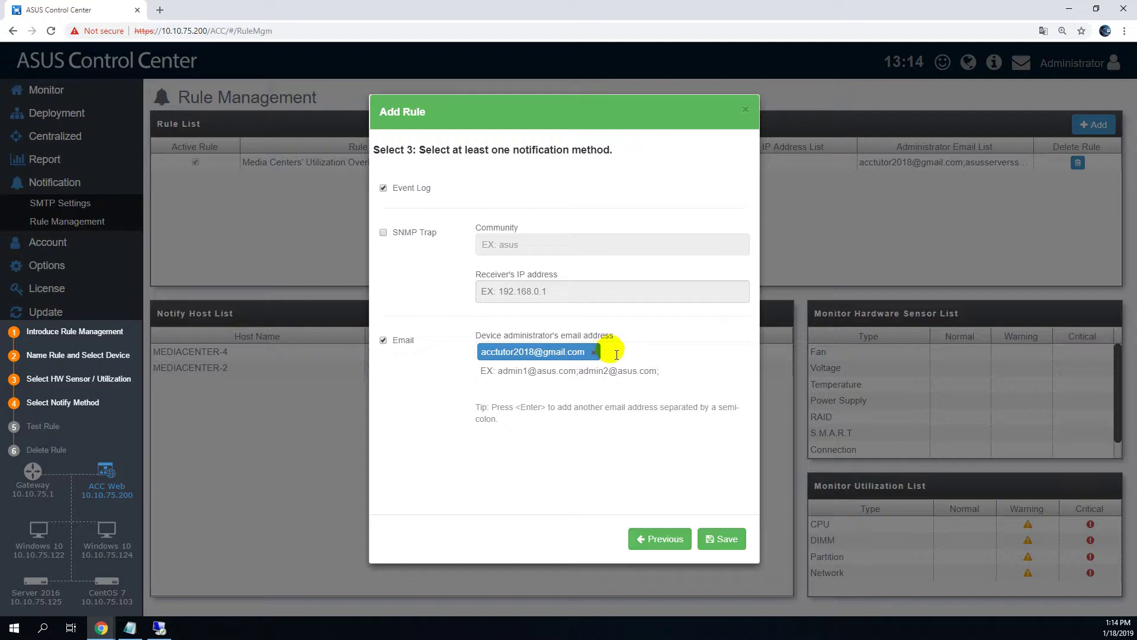
- Copy the additional administrator email addresses from the mail file in Notepad into the rule's email recipients and save the rule
{"action": "left_click", "coordinate": [130, 628]}
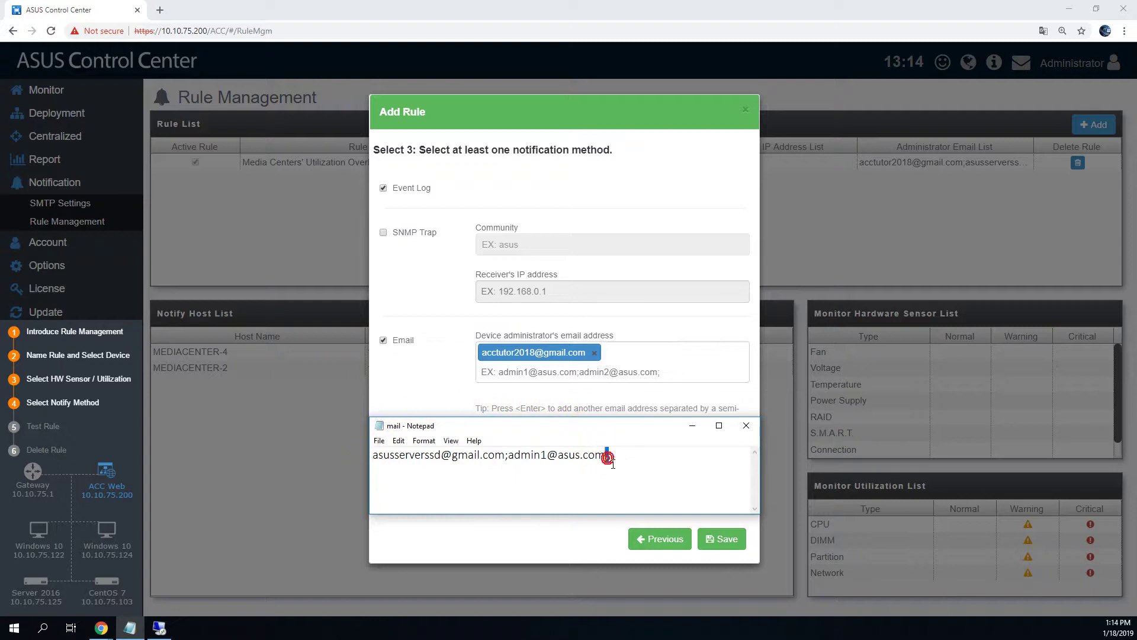
{"action": "key", "text": "ctrl+a"}
{"action": "key", "text": "ctrl+c"}
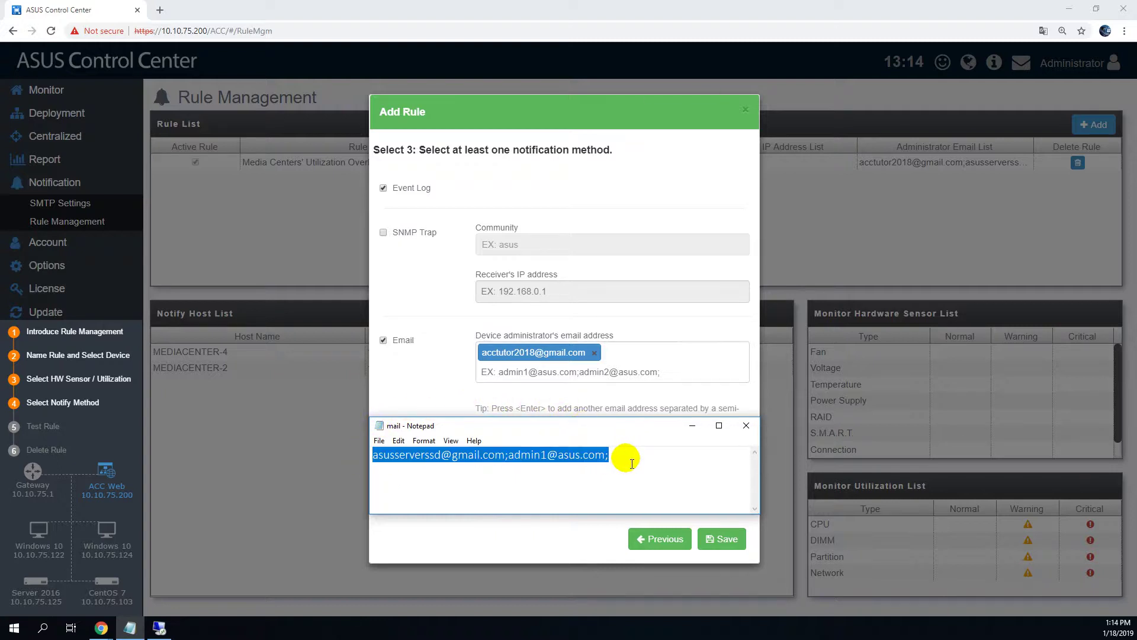
{"action": "left_click", "coordinate": [637, 371]}
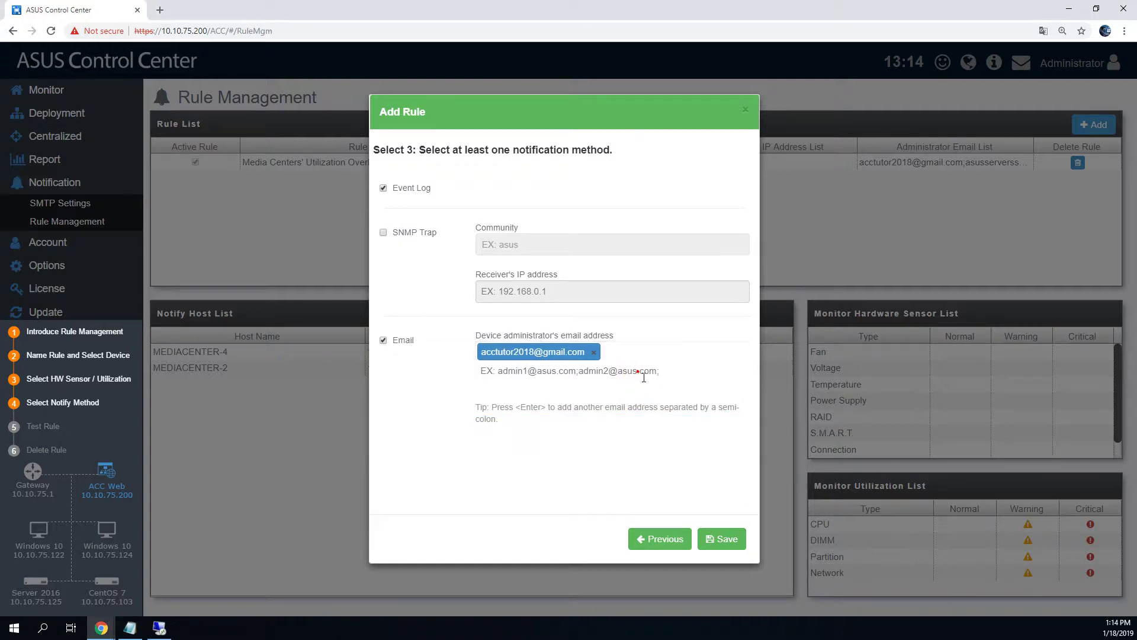
{"action": "key", "text": "ctrl+v"}
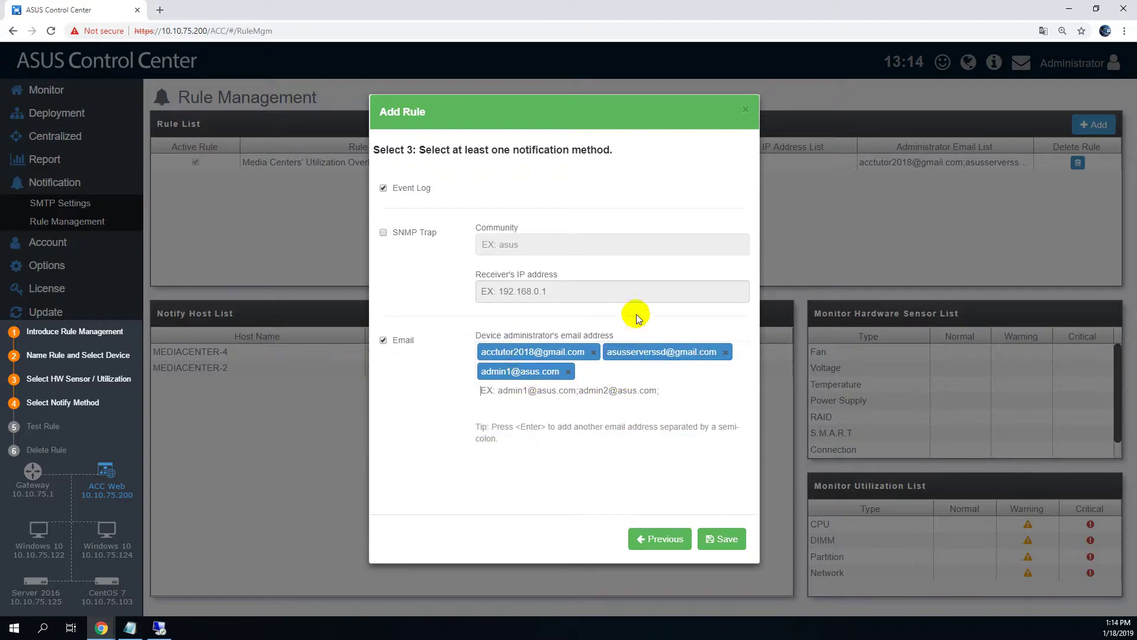
{"action": "left_click", "coordinate": [727, 539]}
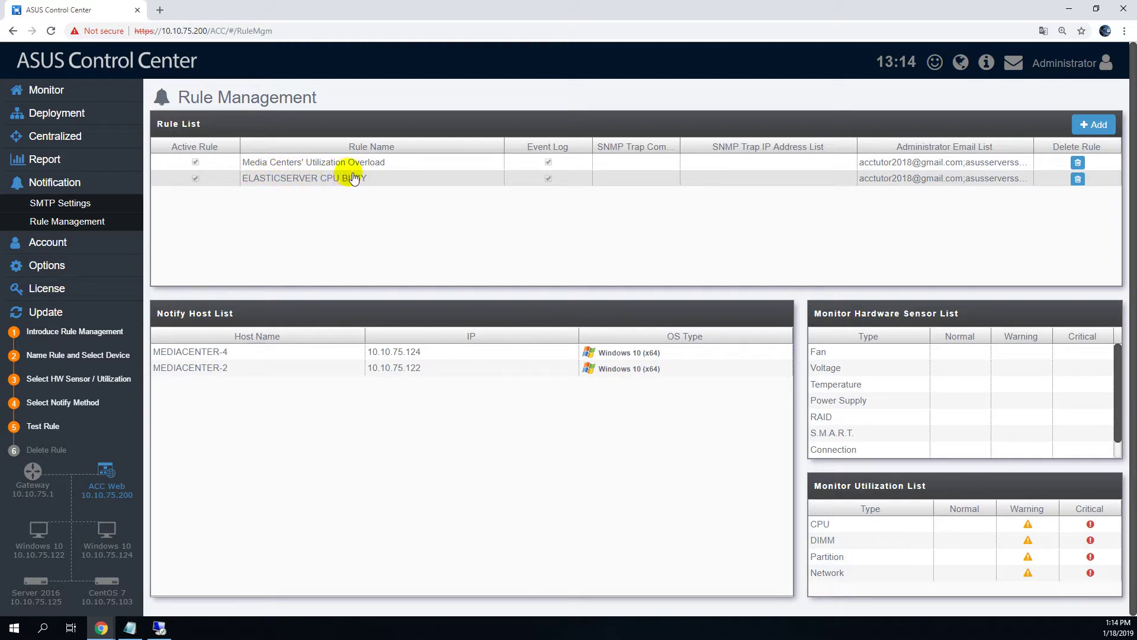
- Compare the hosts and monitored items of the Media Centers' Utilization Overload and ELASTICSERVER CPU BUSY rules
{"action": "left_click", "coordinate": [395, 179]}
{"action": "left_click", "coordinate": [397, 164]}
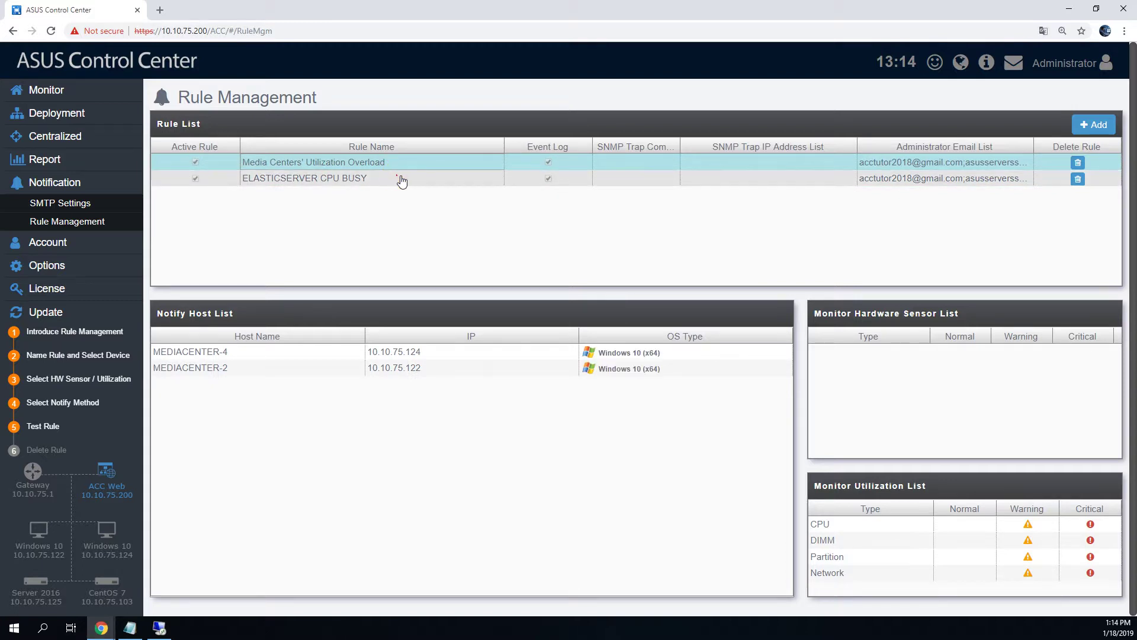
{"action": "left_click", "coordinate": [401, 181]}
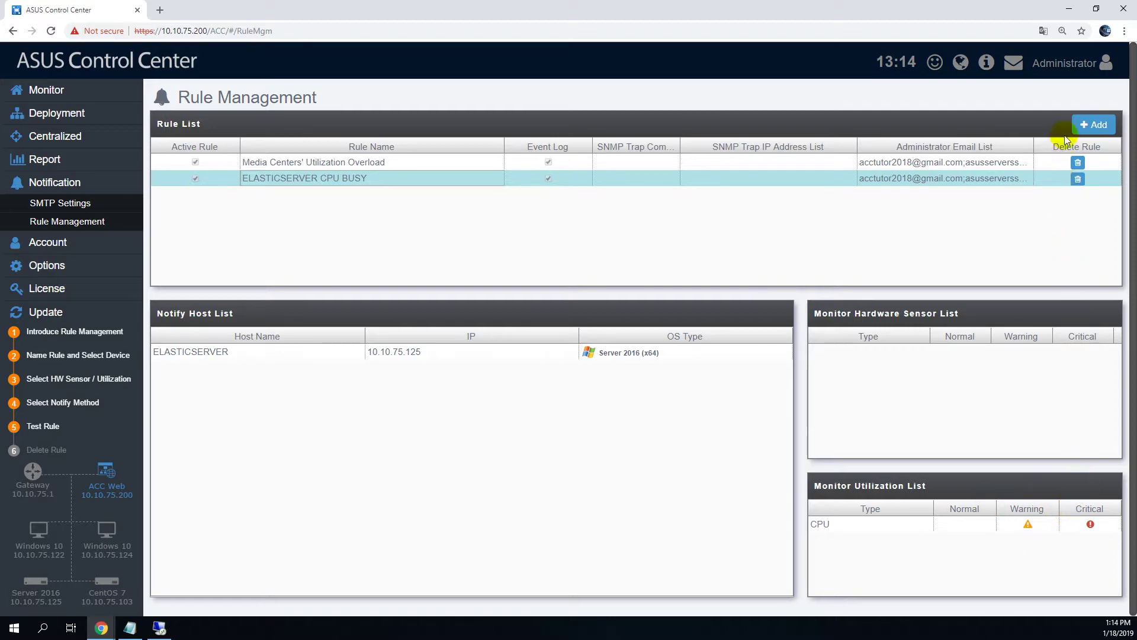
- Restore the browser window to a smaller size and start the HeavyLoad stress test in the 10.10.75.125 remote session
{"action": "left_click", "coordinate": [1096, 9]}
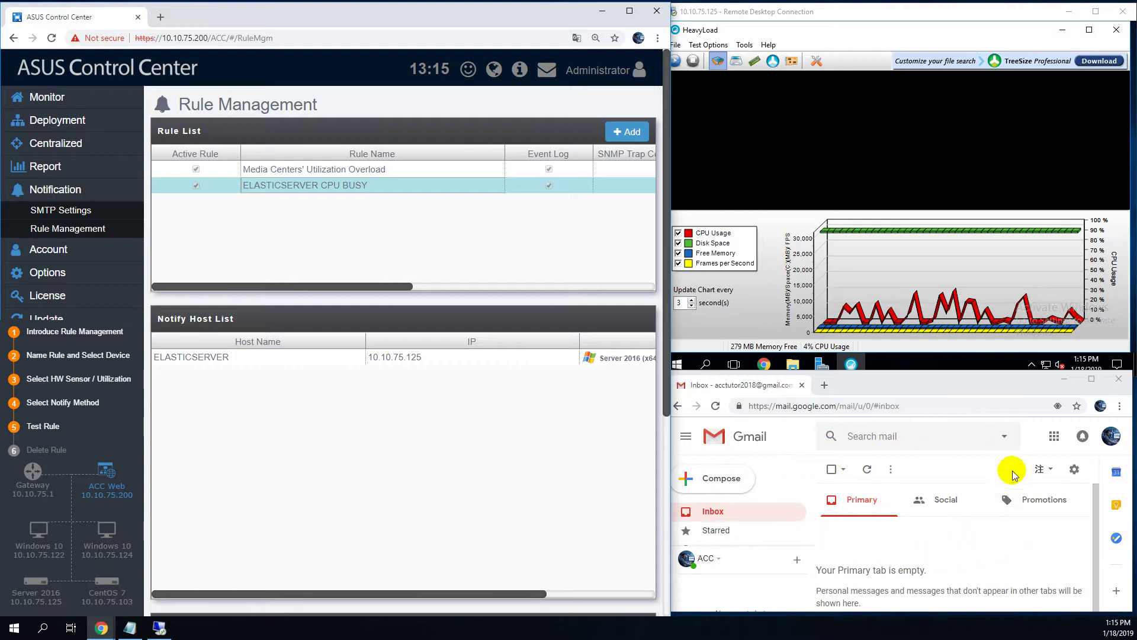
{"action": "left_click", "coordinate": [689, 65]}
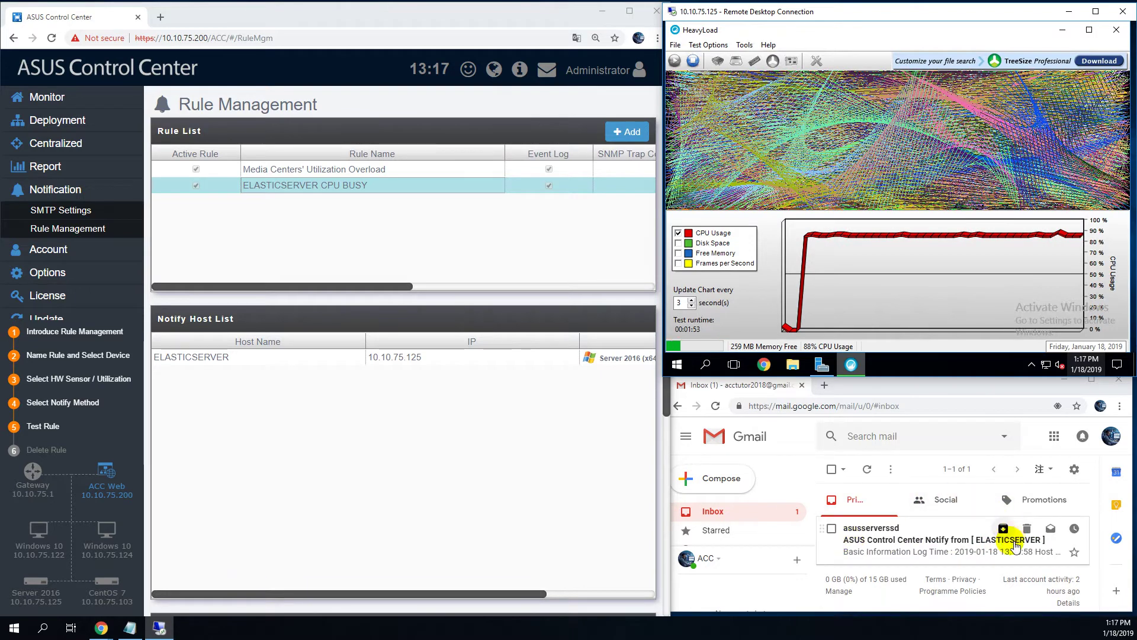
- Open the ASUS Control Center notification email for ELASTICSERVER in Gmail and review its basic information and per-core CPU utilization
{"action": "left_click", "coordinate": [951, 546]}
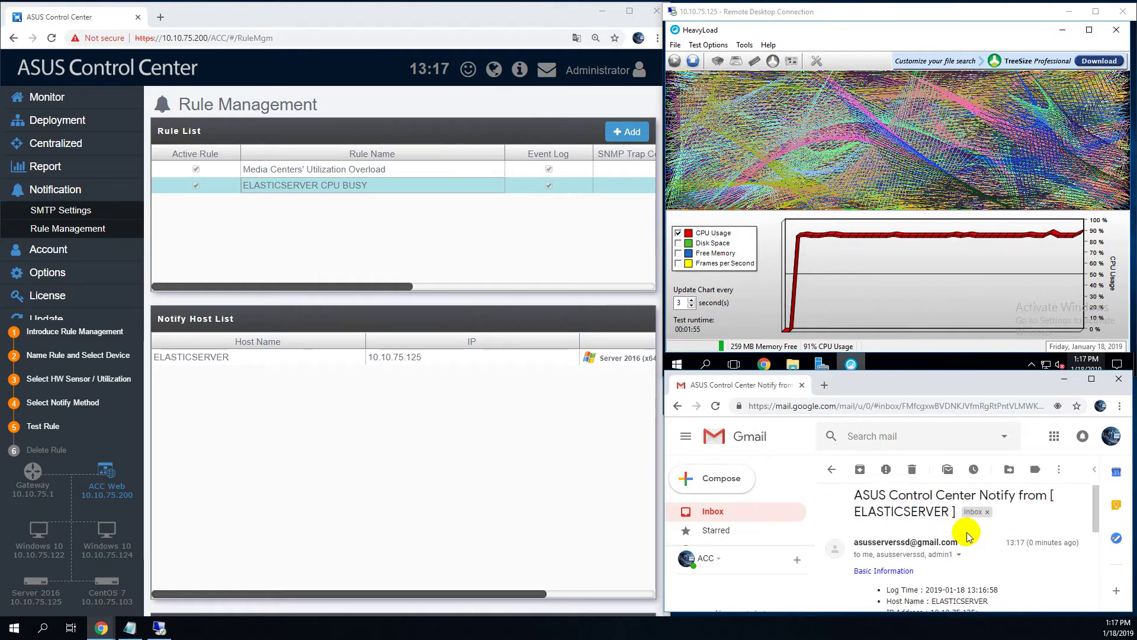
{"action": "scroll", "coordinate": [967, 537], "scroll_direction": "down", "scroll_amount": 1}
{"action": "scroll", "coordinate": [974, 536], "scroll_direction": "up", "scroll_amount": 1}
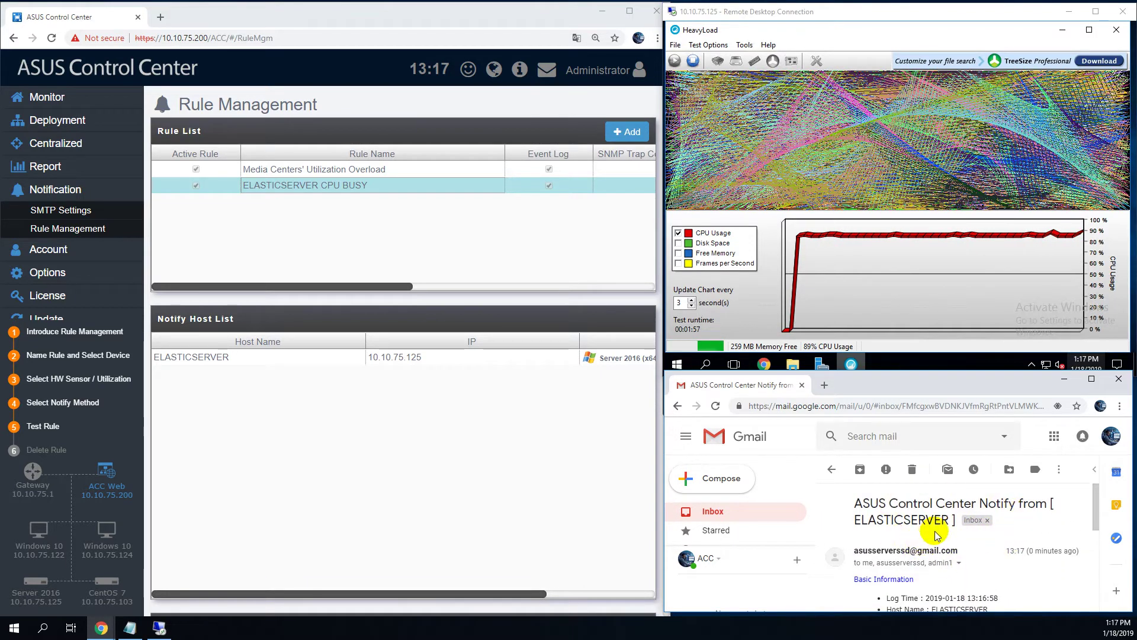
{"action": "scroll", "coordinate": [968, 527], "scroll_direction": "down", "scroll_amount": 6}
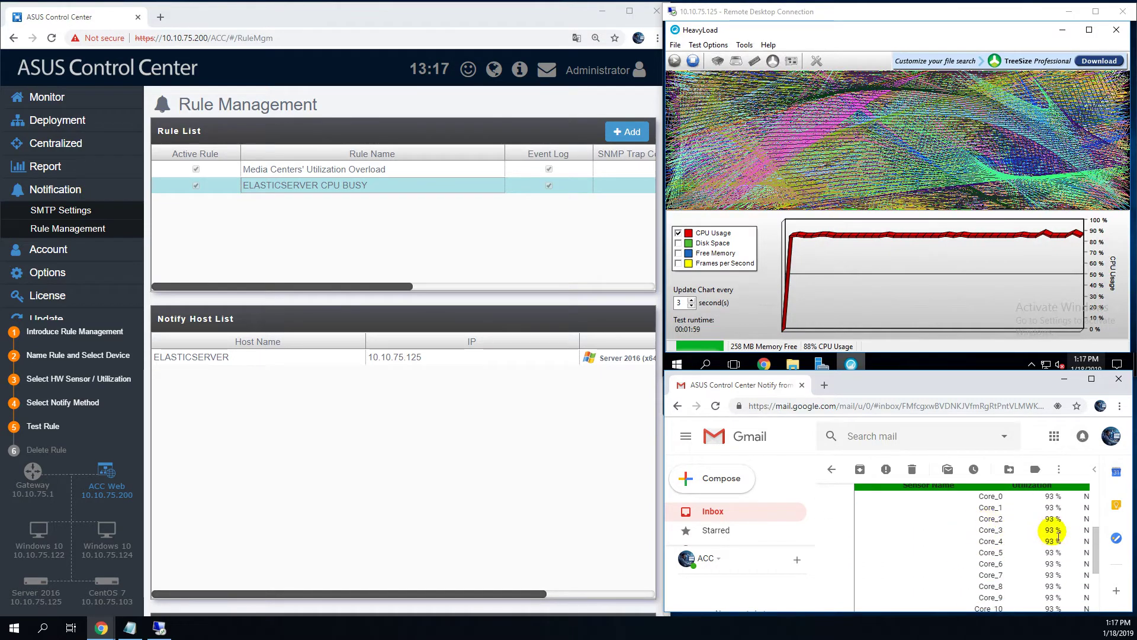
{"action": "scroll", "coordinate": [1057, 539], "scroll_direction": "down", "scroll_amount": 3}
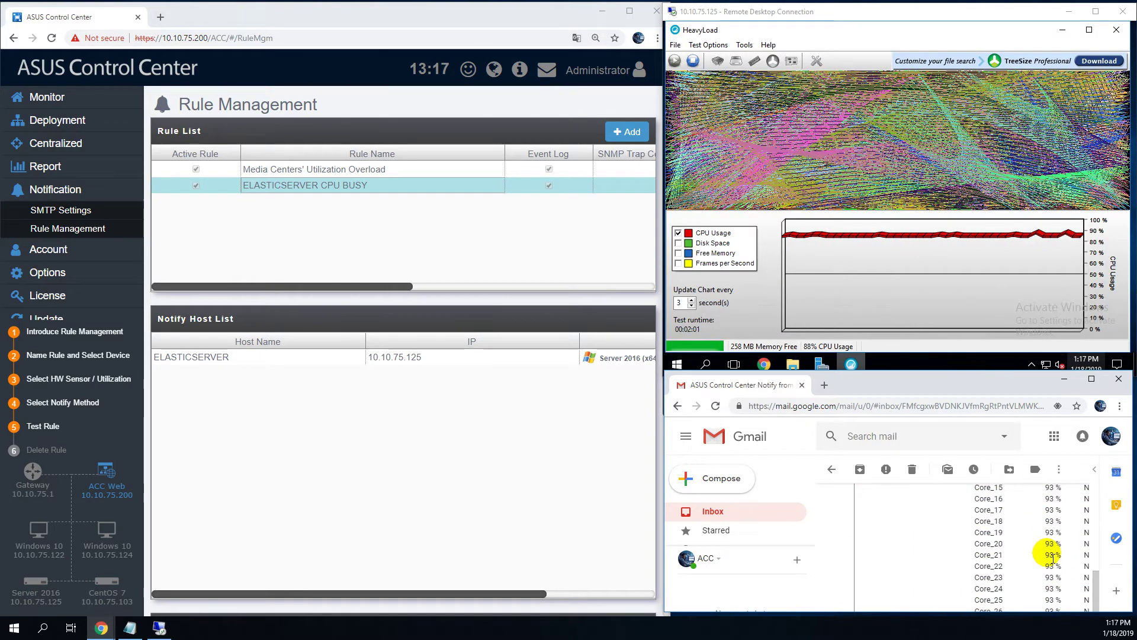
{"action": "scroll", "coordinate": [1048, 550], "scroll_direction": "up", "scroll_amount": 10}
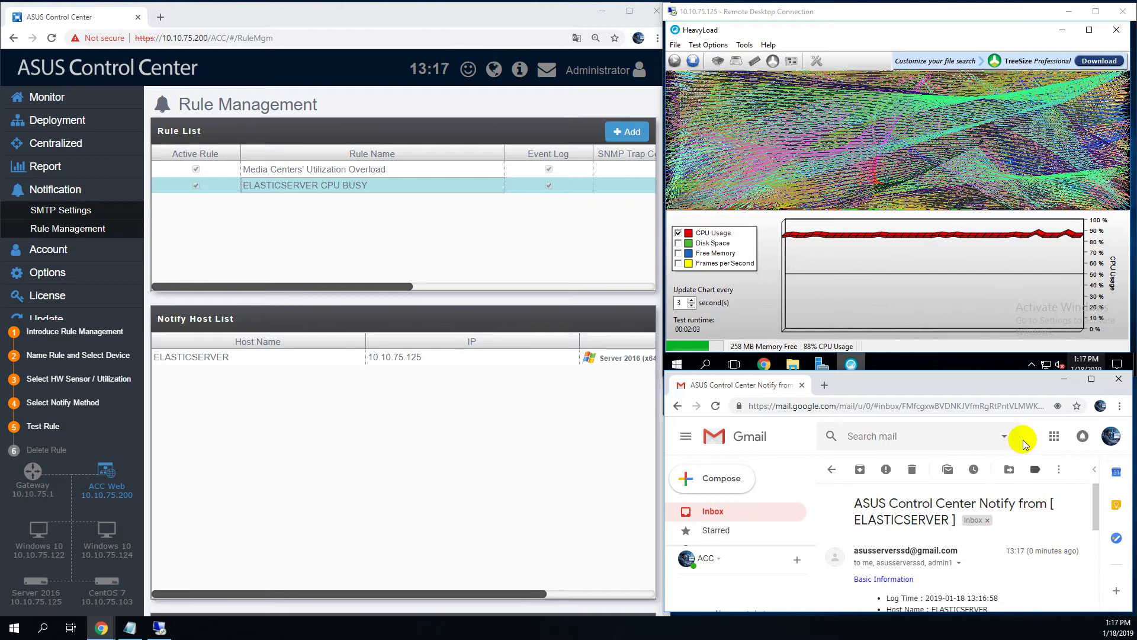
- Stop the HeavyLoad test in the remote session and maximize the ASUS Control Center window
{"action": "left_click", "coordinate": [693, 62]}
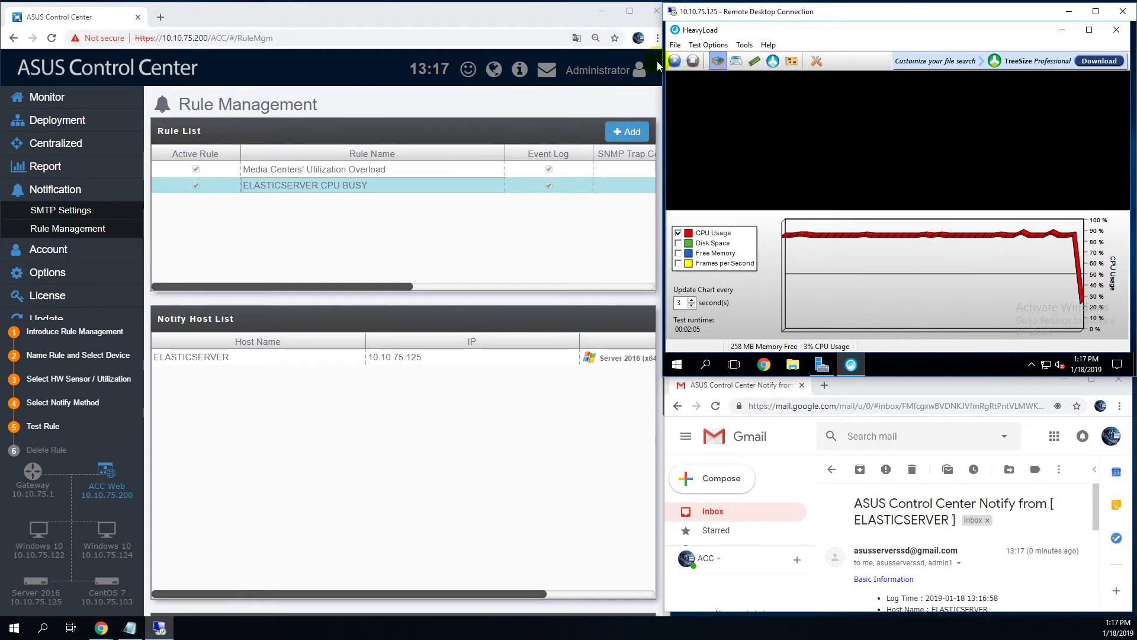
{"action": "left_click", "coordinate": [630, 12]}
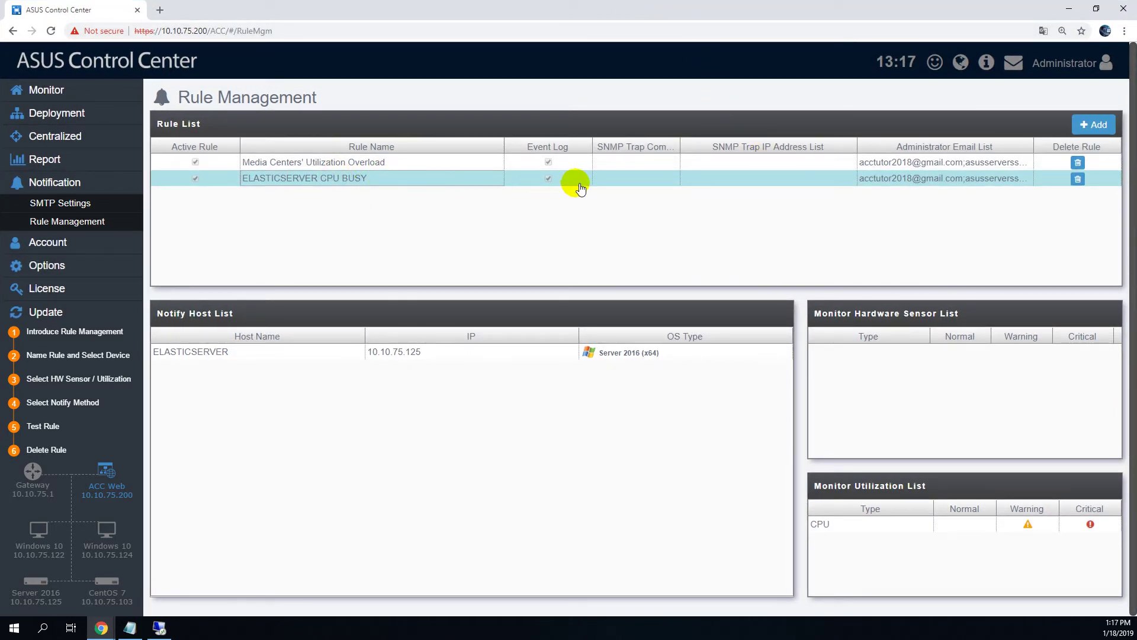
- Delete the ELASTICSERVER CPU BUSY rule from the rule list
{"action": "left_click", "coordinate": [1078, 180]}
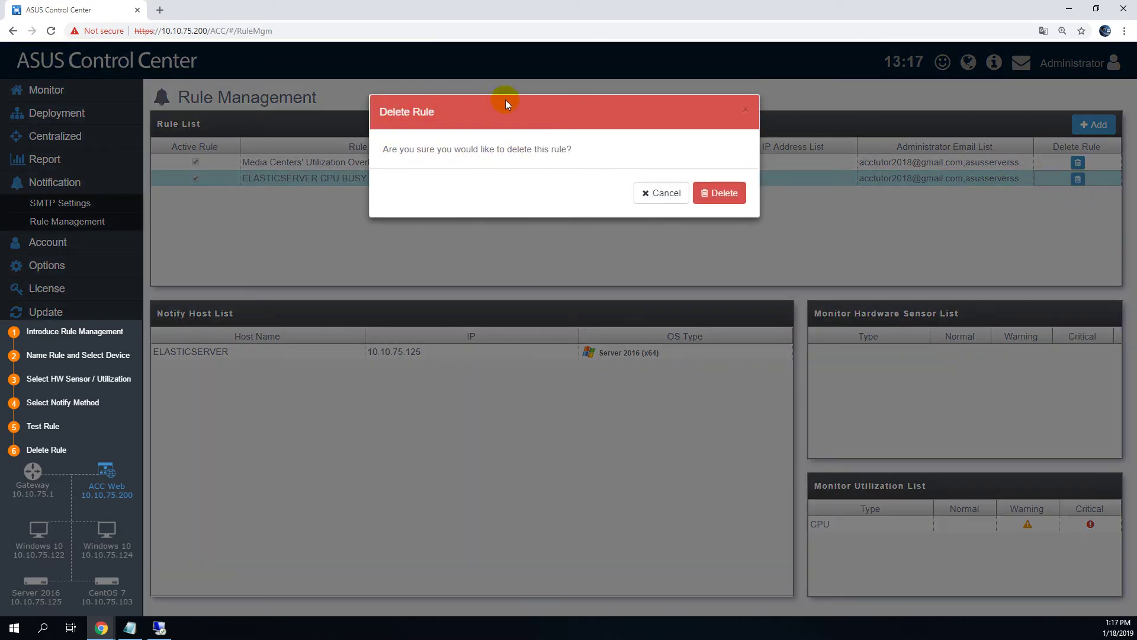
{"action": "left_click", "coordinate": [736, 194]}
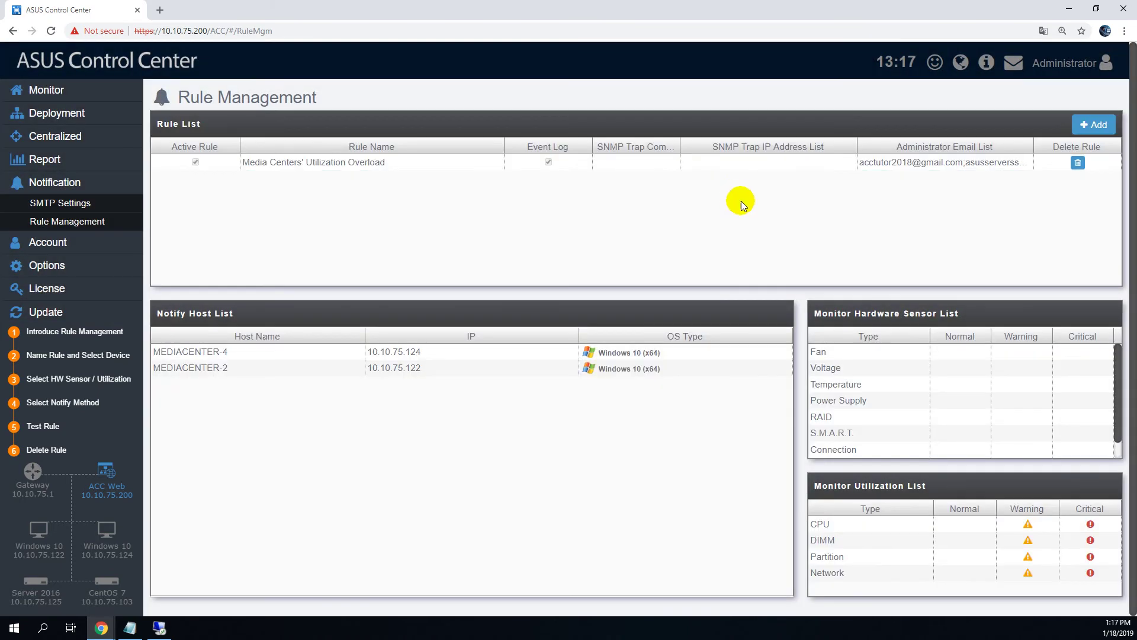